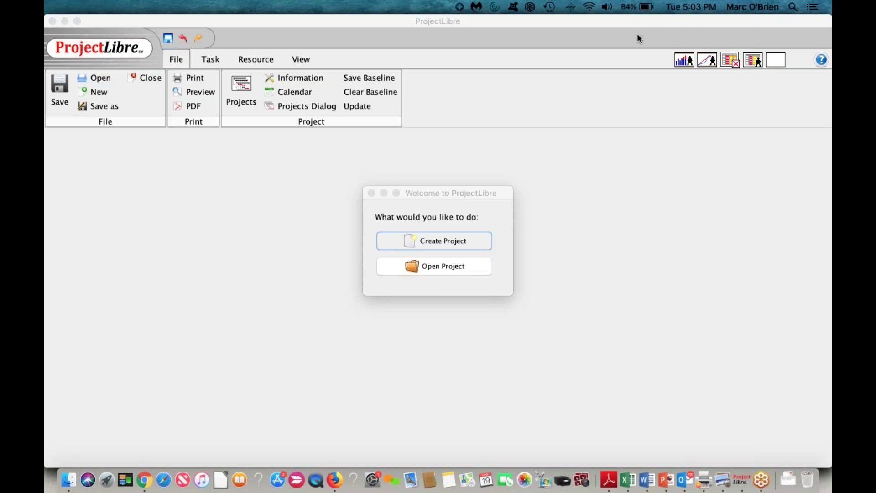
Step: Start a new project named 'Demo Project' and enter the project manager's name
{"action": "left_click", "coordinate": [450, 242]}
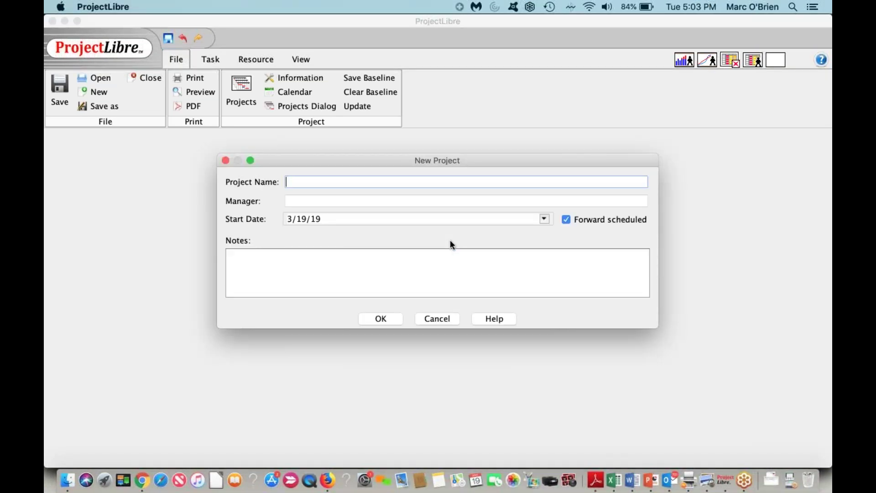
{"action": "type", "text": "Demo Project"}
{"action": "key", "text": "Tab"}
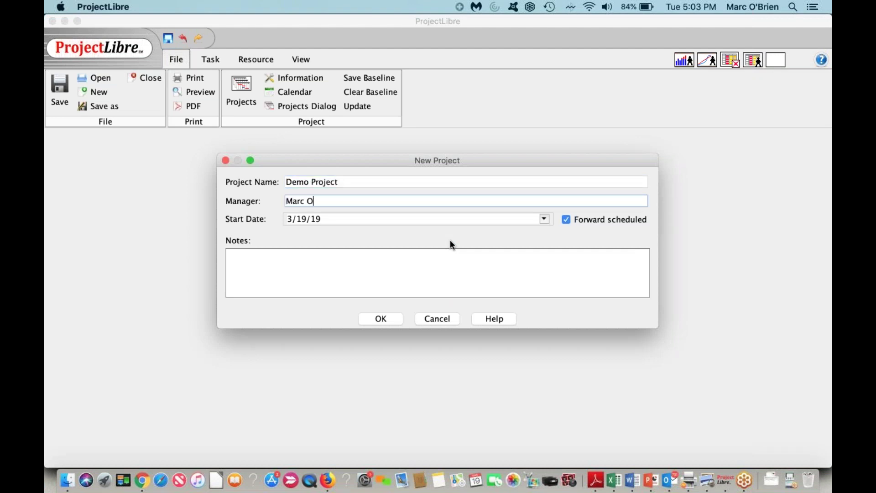
Step: Set the start date to 3/20/19, add the note 'This is a demo project', and create it
{"action": "left_click", "coordinate": [566, 220]}
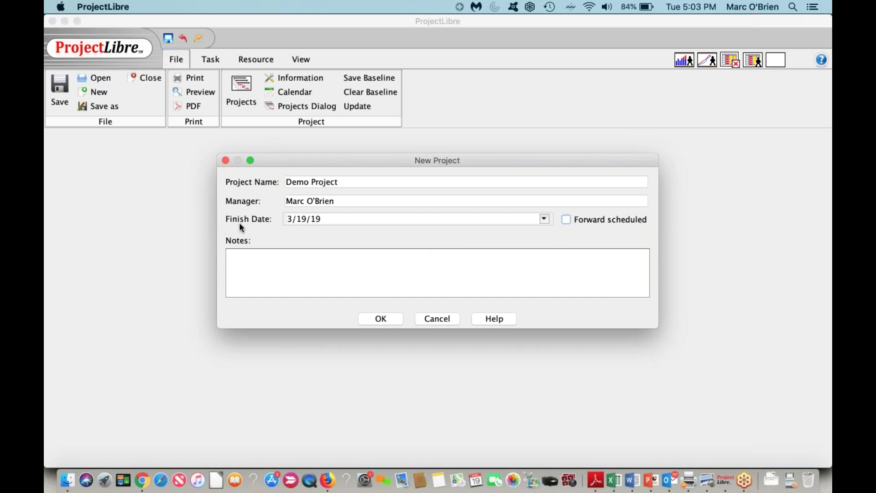
{"action": "left_click", "coordinate": [566, 220]}
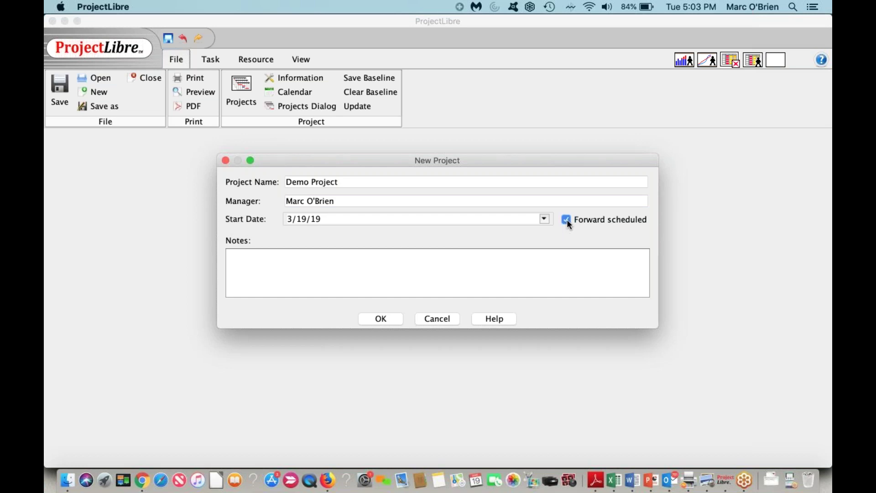
{"action": "left_click", "coordinate": [543, 218]}
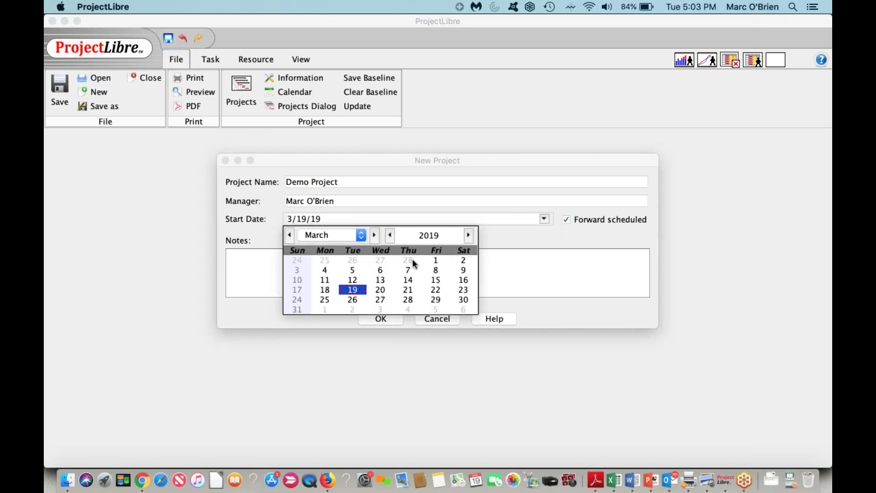
{"action": "left_click", "coordinate": [383, 287]}
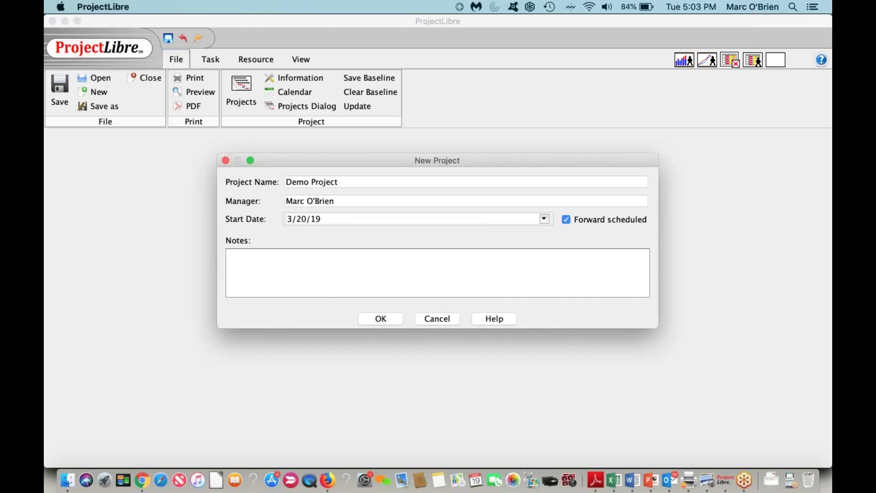
{"action": "left_click", "coordinate": [310, 279]}
{"action": "type", "text": "This is a demo project"}
{"action": "left_click", "coordinate": [377, 319]}
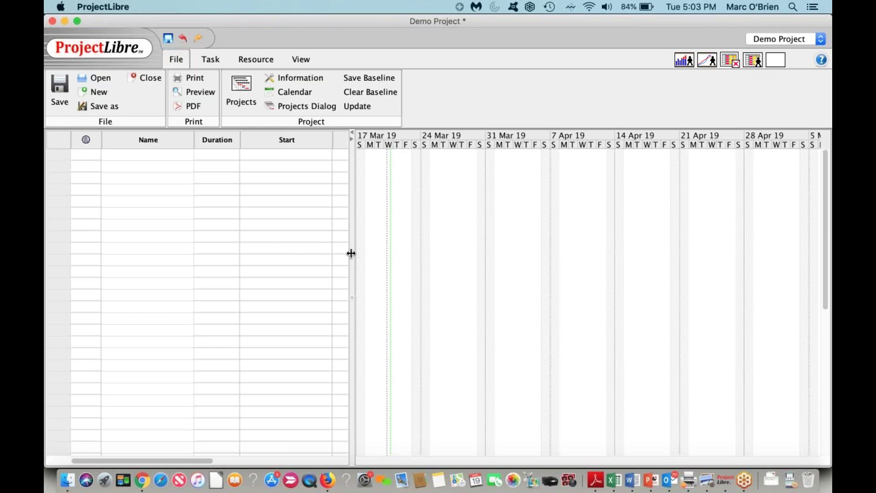
Step: Resize the task table and enter the first task, Summary Project
{"action": "left_click_drag", "start_coordinate": [352, 252], "coordinate": [332, 260]}
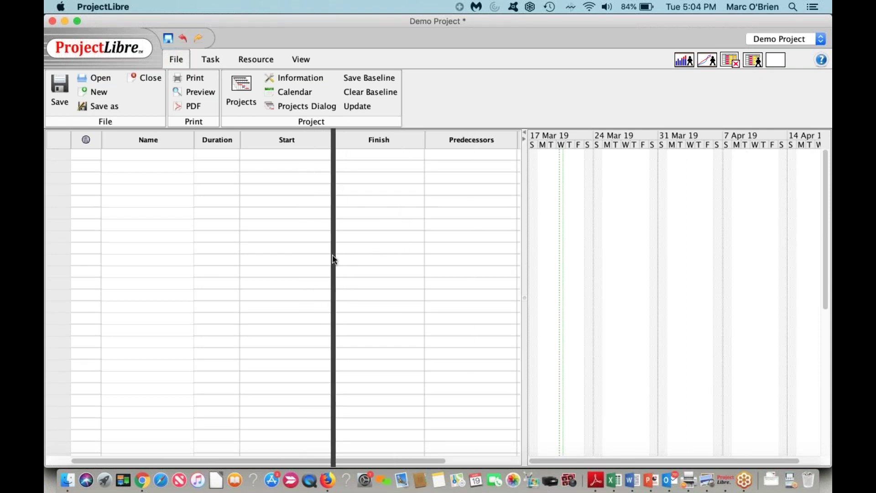
{"action": "left_click_drag", "start_coordinate": [56, 142], "coordinate": [56, 142]}
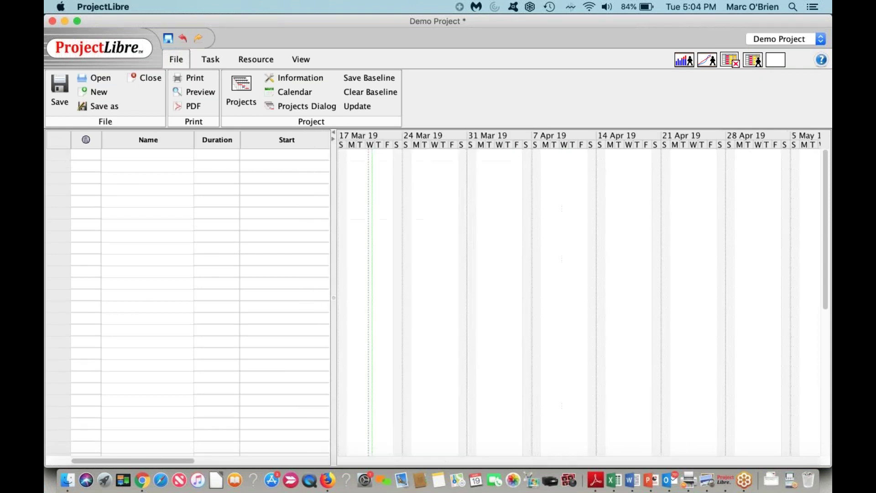
{"action": "double_click", "coordinate": [141, 155]}
{"action": "type", "text": "S"}
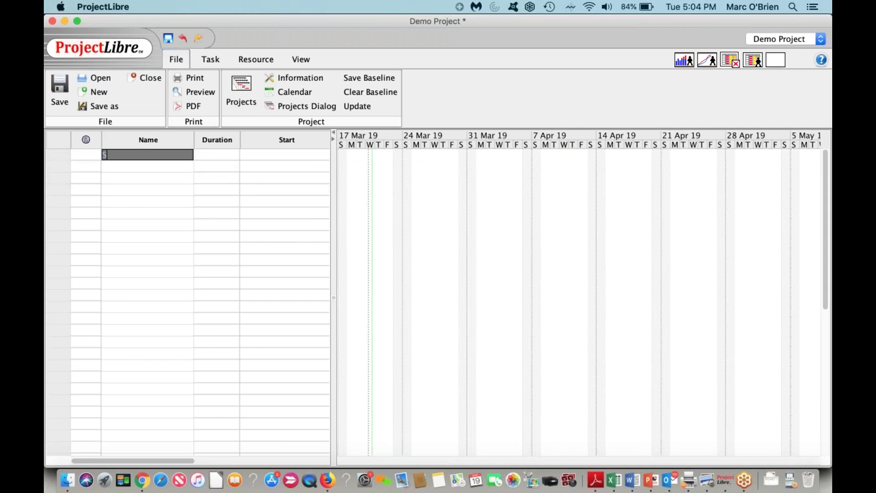
{"action": "type", "text": "ummary Project"}
{"action": "key", "text": "Return"}
Step: Add the tasks Design, with its misspelling corrected, and Development
{"action": "type", "text": "Desing"}
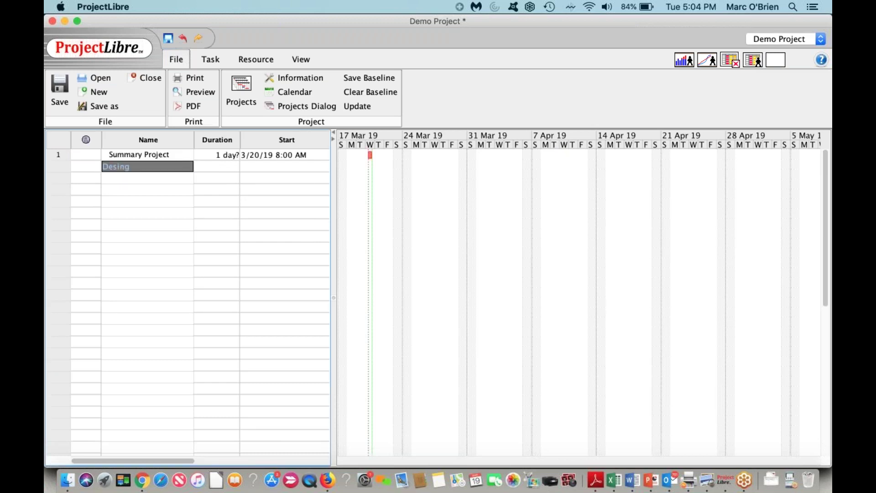
{"action": "left_click", "coordinate": [142, 167]}
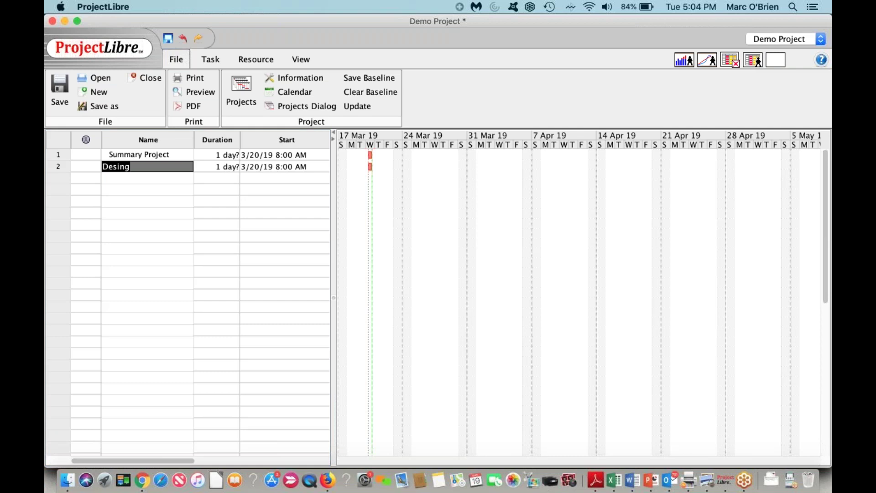
{"action": "key", "text": "BackSpace"}
{"action": "type", "text": "Design"}
{"action": "key", "text": "Return"}
{"action": "type", "text": "Dev"}
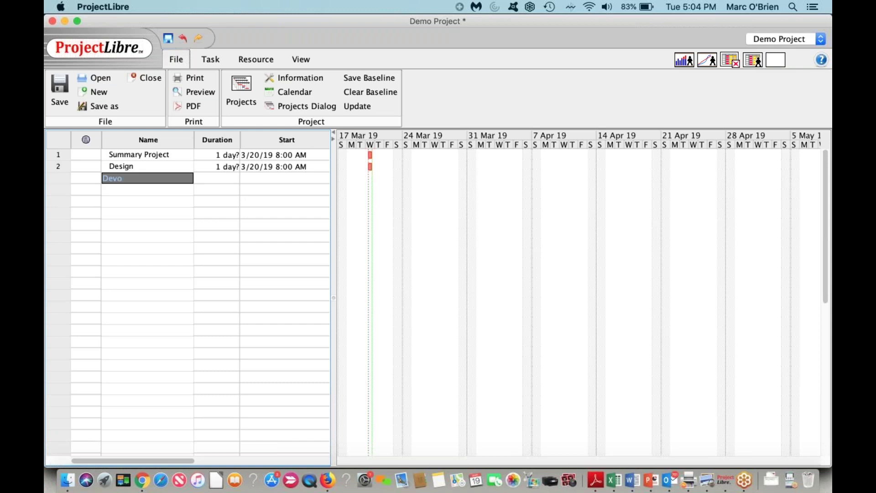
{"action": "type", "text": "elopment"}
{"action": "key", "text": "Return"}
Step: Add Document and Test, then begin typing the Rollout Milestone task name
{"action": "type", "text": "Docume"}
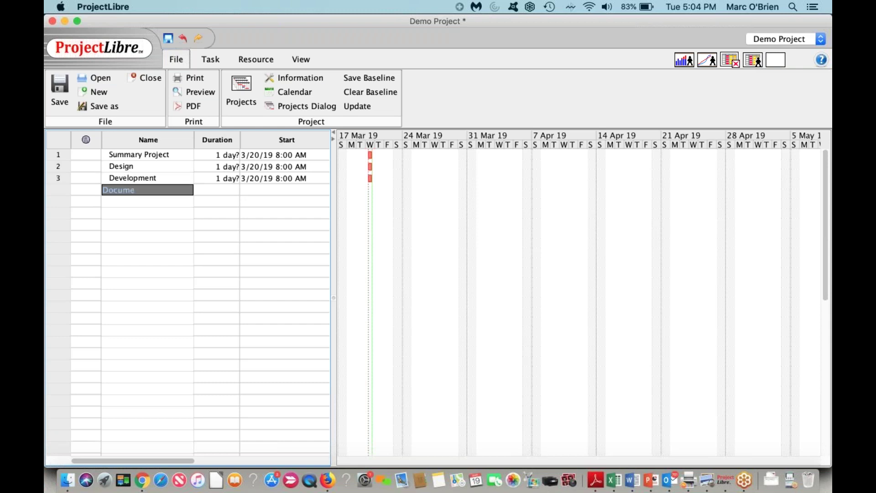
{"action": "type", "text": "nt"}
{"action": "key", "text": "Return"}
{"action": "type", "text": "T"}
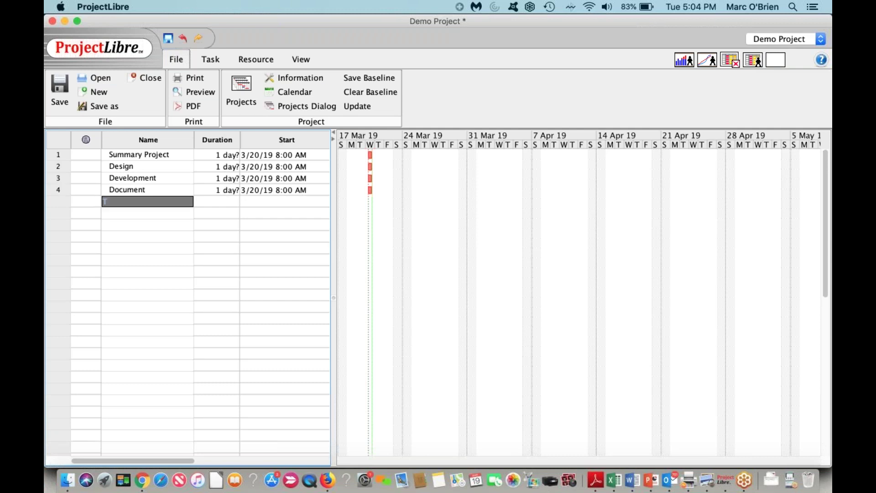
{"action": "type", "text": "est"}
{"action": "key", "text": "Return"}
{"action": "type", "text": "Roll"}
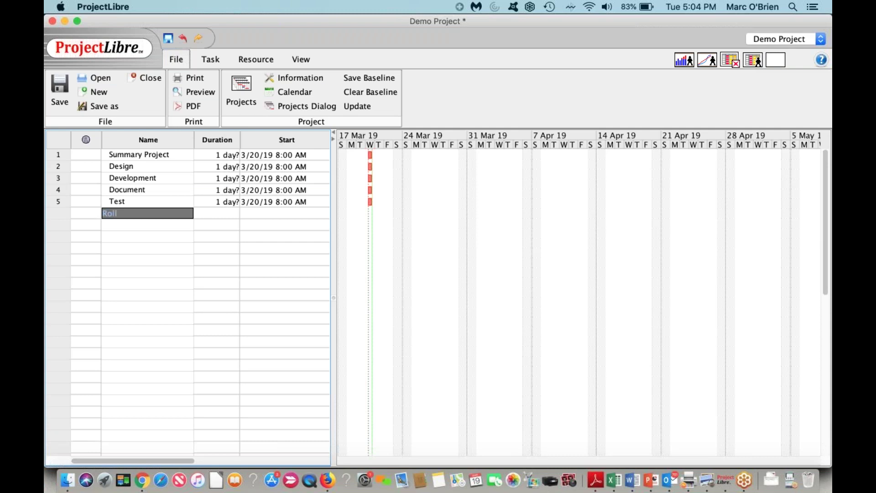
{"action": "type", "text": "ou"}
{"action": "key", "text": "BackSpace"}
{"action": "key", "text": "BackSpace"}
{"action": "key", "text": "BackSpace"}
{"action": "type", "text": "out Mileston"}
Step: Enter durations: Design 10, Development 10, Document 5, Test 10, Rollout Milestone 0 days
{"action": "left_click", "coordinate": [223, 165]}
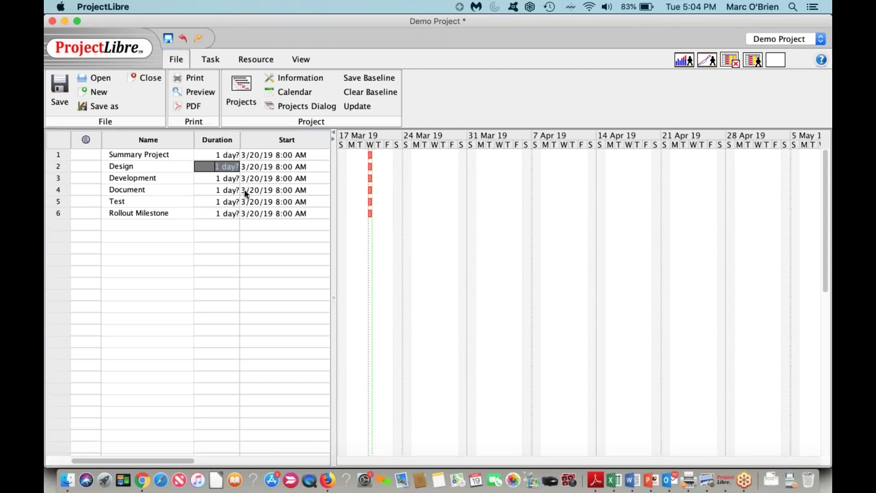
{"action": "type", "text": "10"}
{"action": "key", "text": "Return"}
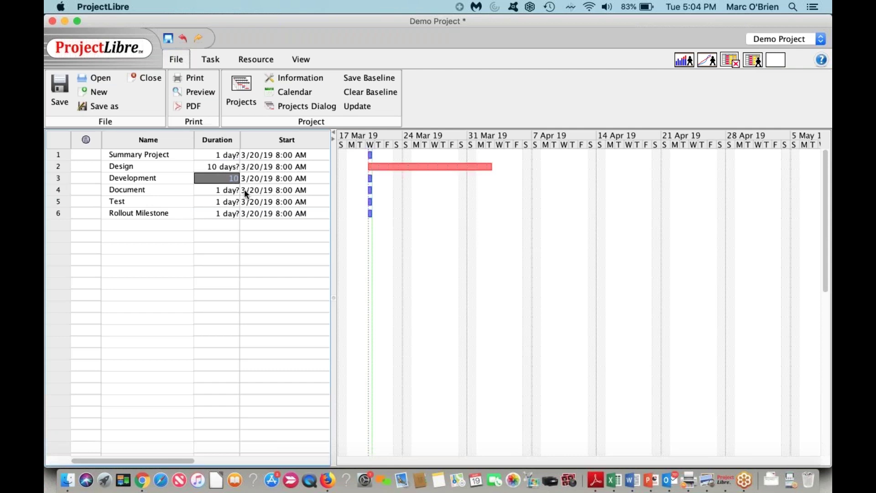
{"action": "key", "text": "Return"}
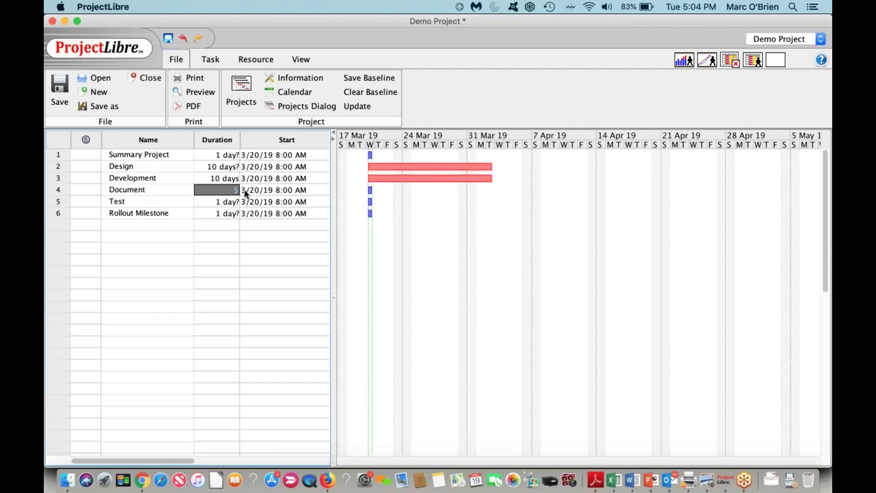
{"action": "key", "text": "Return"}
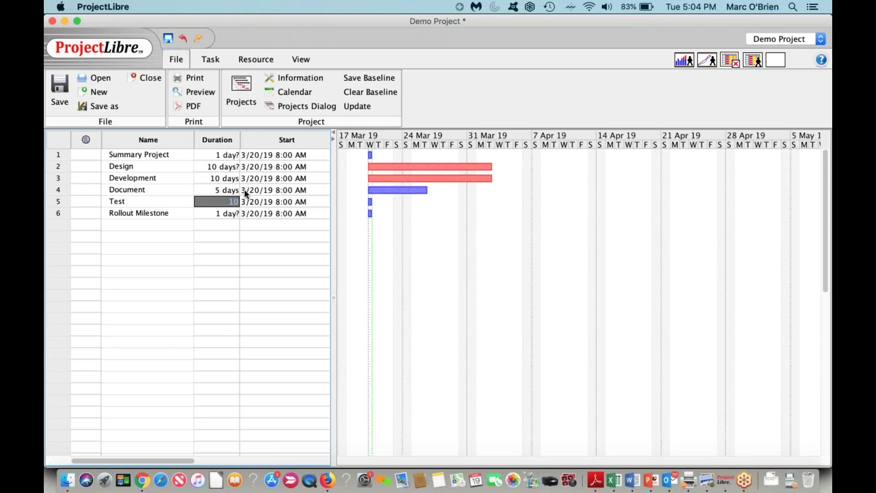
{"action": "key", "text": "Return"}
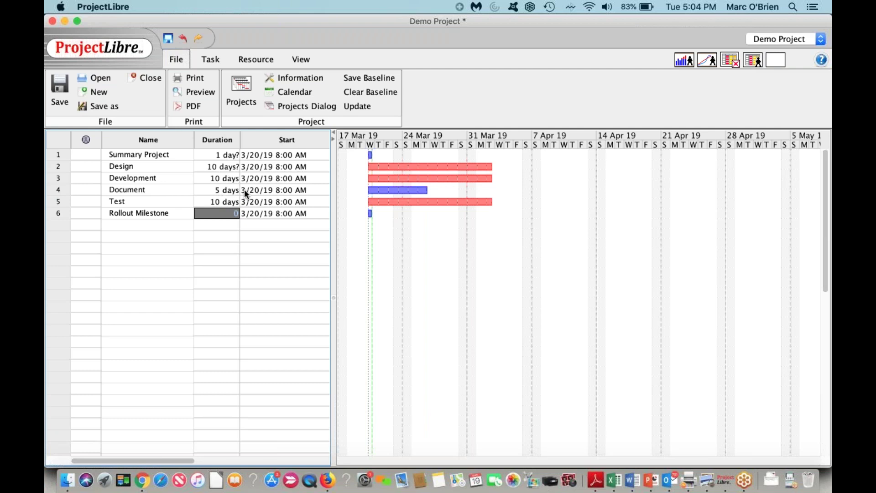
{"action": "key", "text": "Return"}
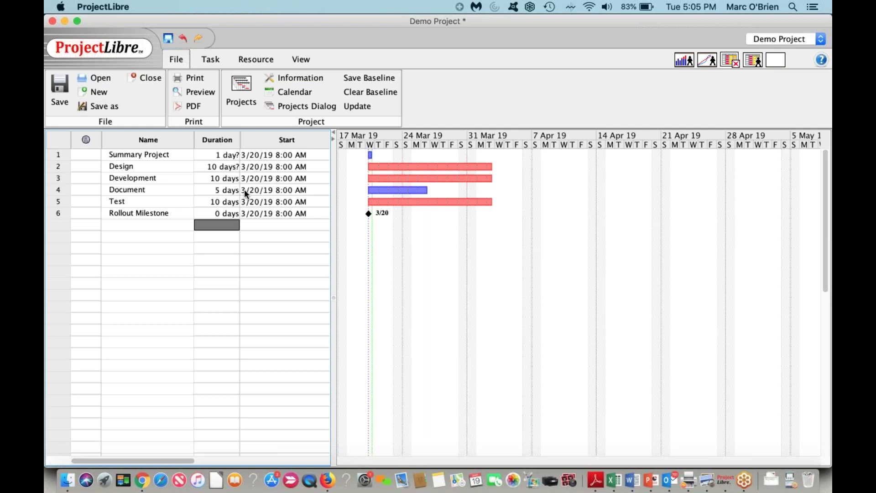
Step: Select Design through Rollout Milestone and link them finish-to-start in sequence
{"action": "left_click", "coordinate": [51, 166]}
{"action": "key", "text": "shift+Down"}
{"action": "key", "text": "shift+Down"}
{"action": "key", "text": "shift+Down"}
{"action": "key", "text": "shift+Down"}
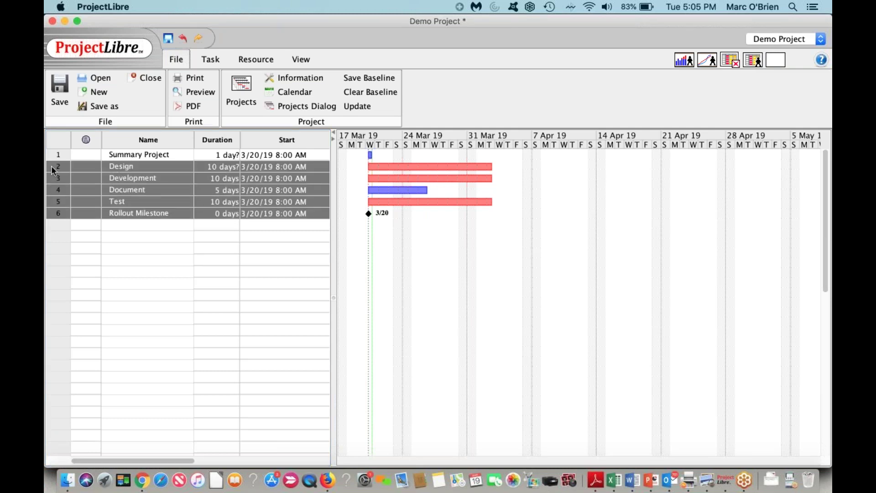
{"action": "left_click", "coordinate": [210, 59]}
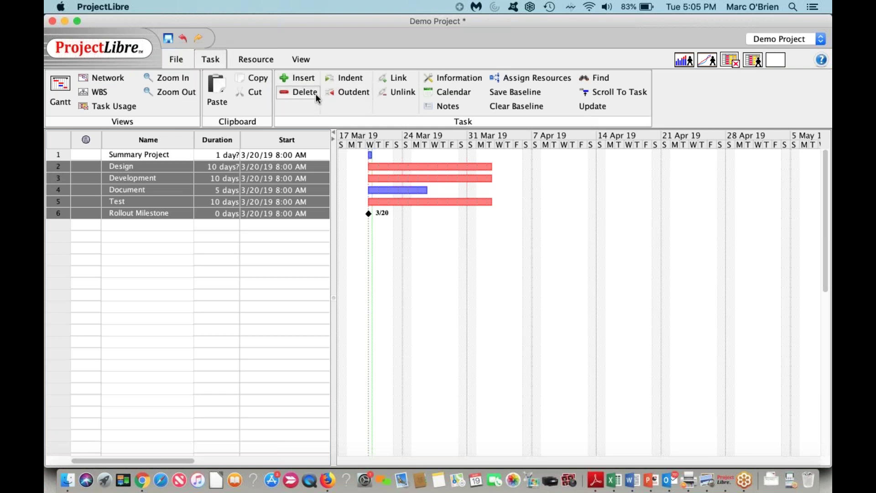
{"action": "left_click", "coordinate": [393, 77]}
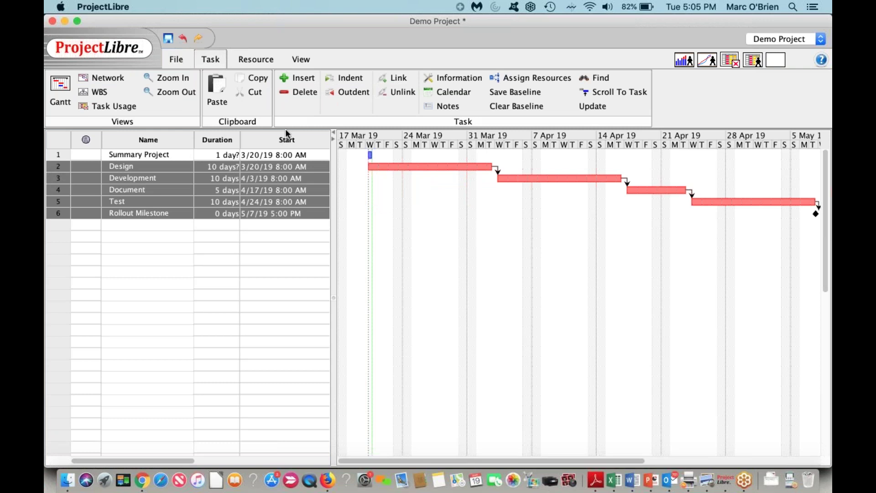
Step: Indent tasks 2–6 under Summary Project, then collapse and re-expand its outline
{"action": "left_click", "coordinate": [343, 80]}
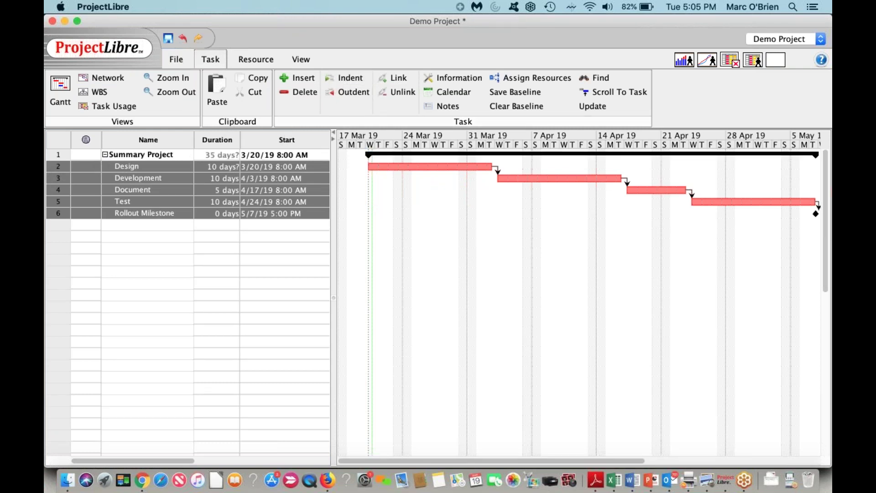
{"action": "left_click", "coordinate": [105, 154]}
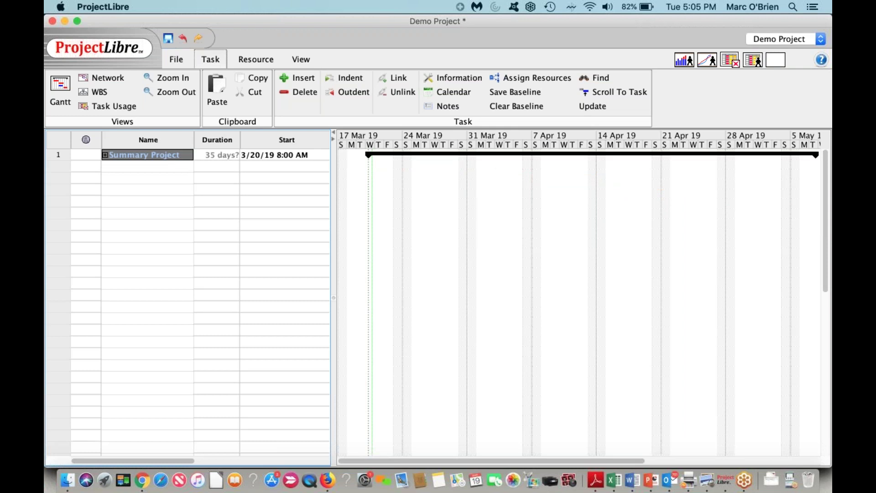
{"action": "left_click", "coordinate": [105, 155]}
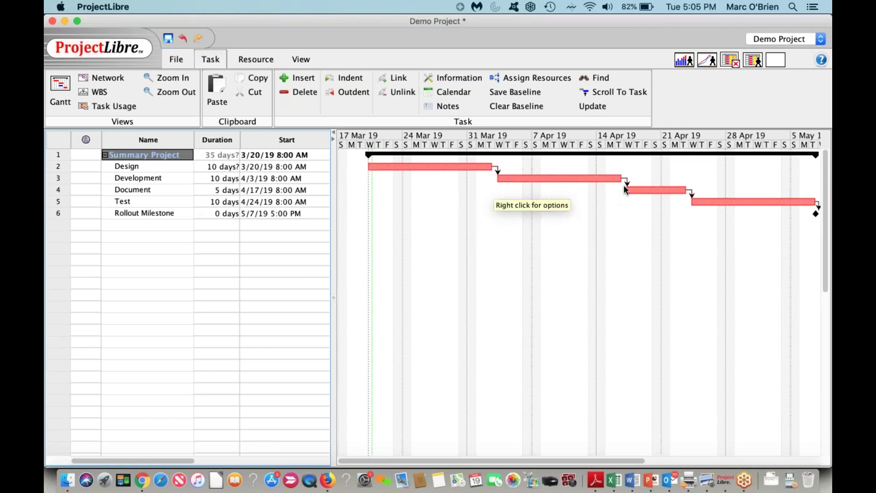
Step: Remove the Development→Document link, then link Design to Document and Development to Test
{"action": "double_click", "coordinate": [141, 179]}
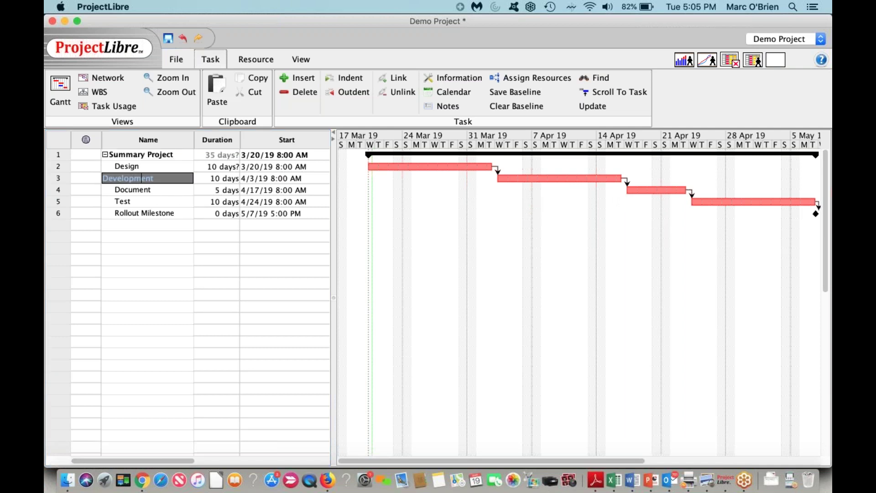
{"action": "left_click", "coordinate": [172, 189]}
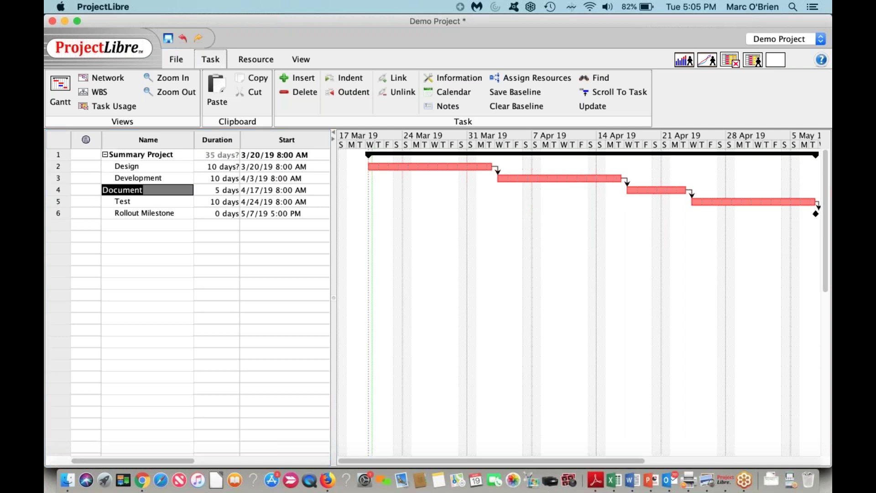
{"action": "double_click", "coordinate": [627, 182]}
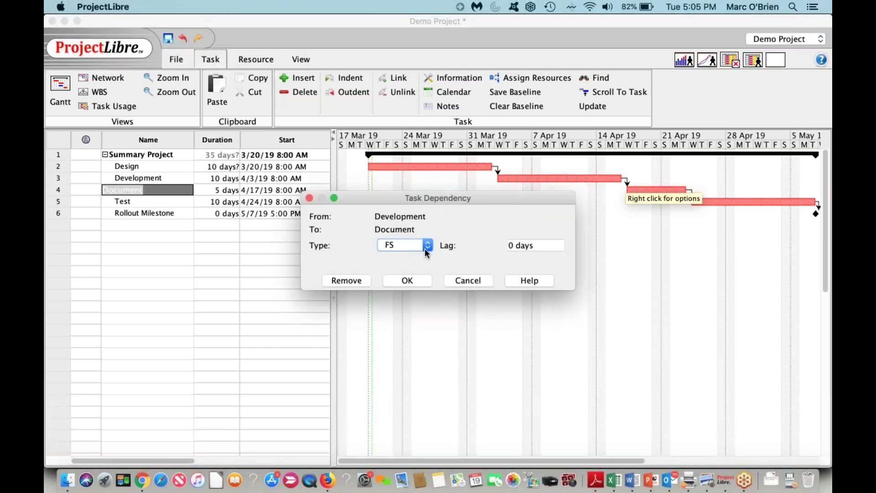
{"action": "left_click", "coordinate": [406, 247]}
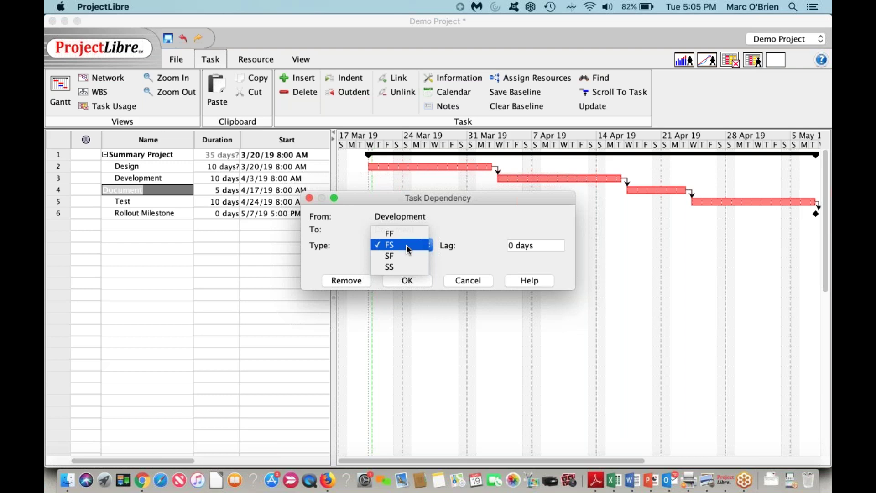
{"action": "left_click", "coordinate": [406, 245]}
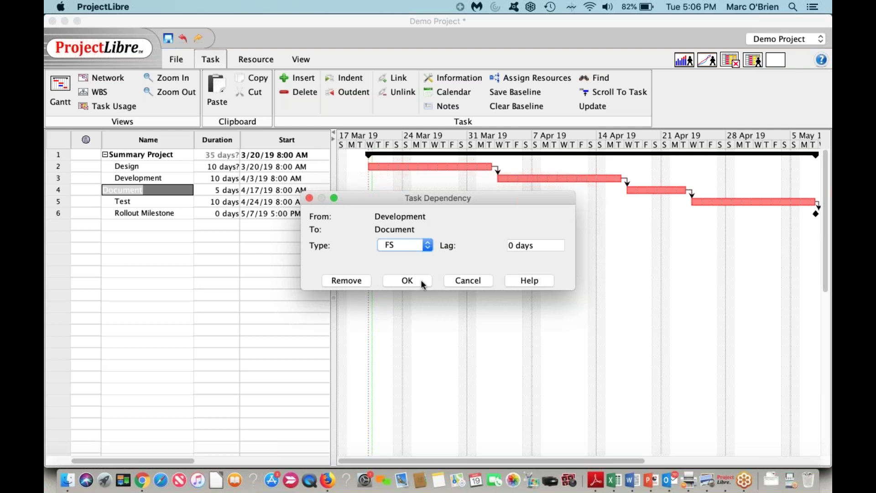
{"action": "left_click", "coordinate": [345, 280]}
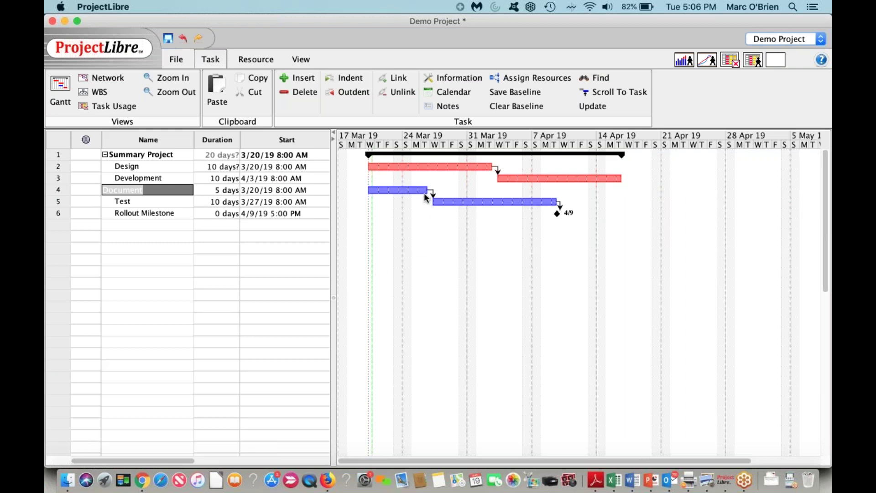
{"action": "left_click_drag", "start_coordinate": [425, 167], "coordinate": [411, 189]}
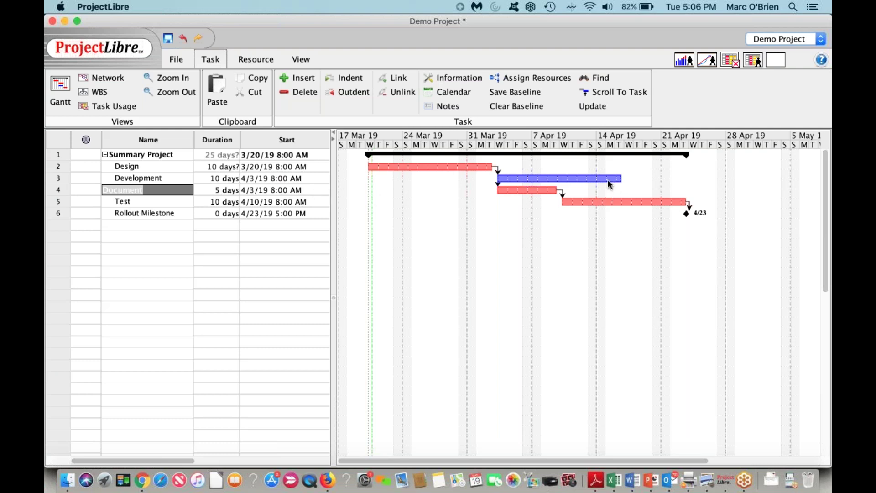
{"action": "left_click_drag", "start_coordinate": [606, 182], "coordinate": [612, 201]}
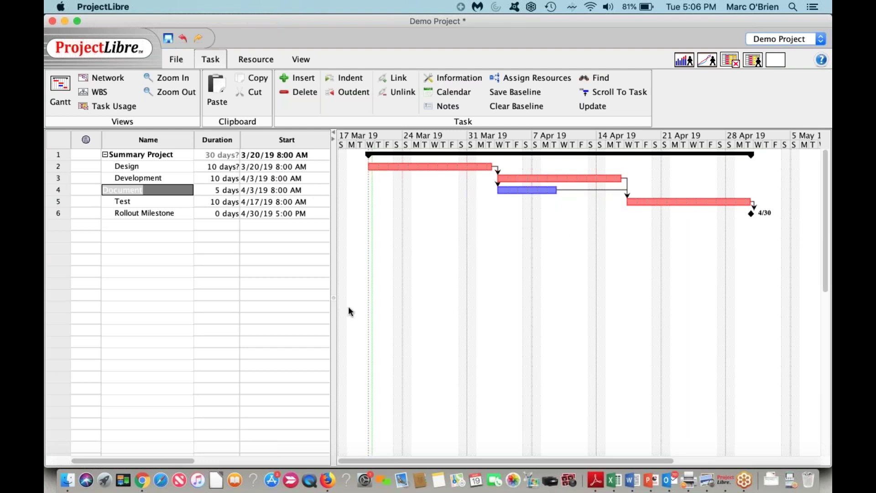
Step: Select all tasks, save 'Baseline' for the entire project, then clear the selection
{"action": "left_click", "coordinate": [291, 307]}
{"action": "left_click", "coordinate": [220, 295]}
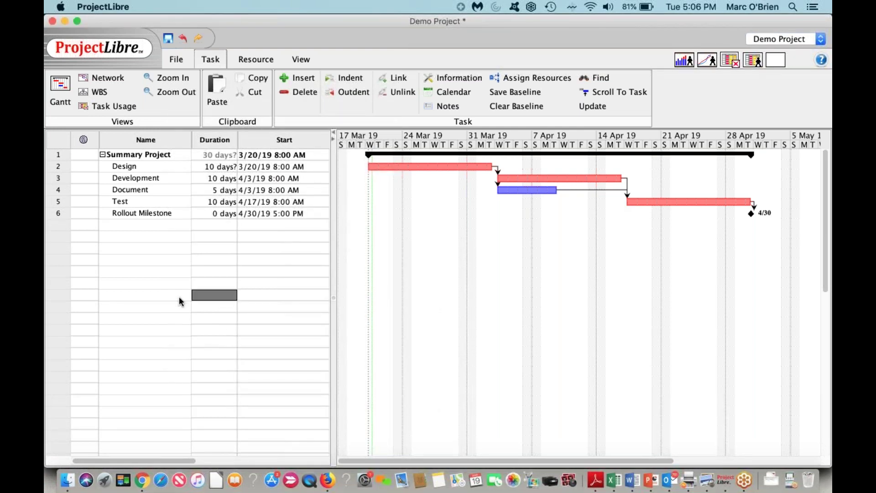
{"action": "left_click", "coordinate": [59, 141]}
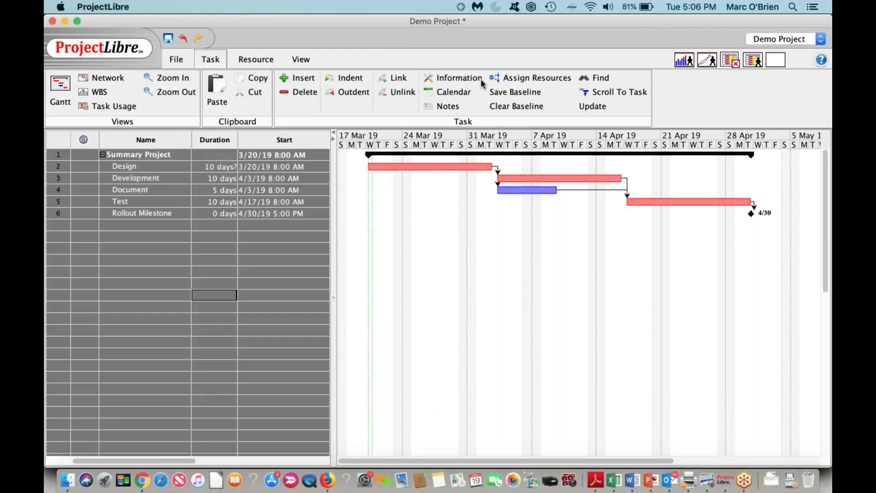
{"action": "left_click", "coordinate": [503, 93]}
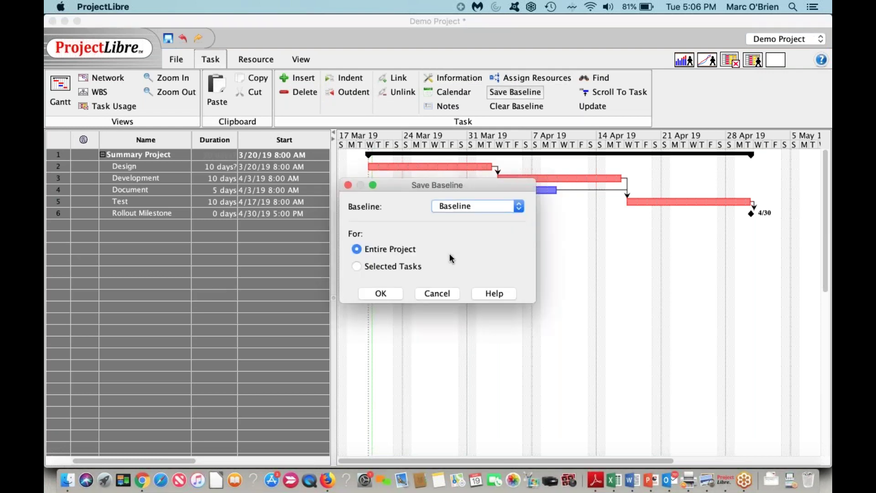
{"action": "left_click", "coordinate": [468, 208]}
{"action": "left_click", "coordinate": [468, 207]}
{"action": "left_click", "coordinate": [387, 294]}
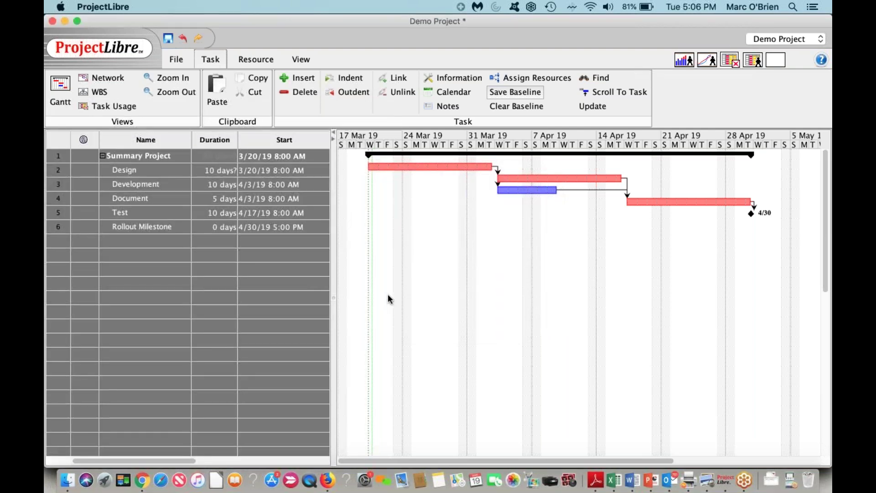
{"action": "left_click", "coordinate": [289, 325]}
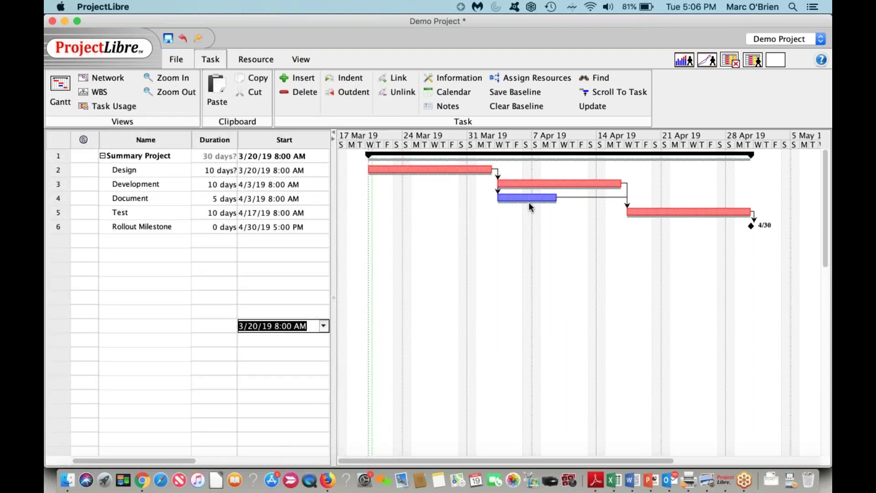
{"action": "left_click_drag", "start_coordinate": [522, 197], "coordinate": [551, 199]}
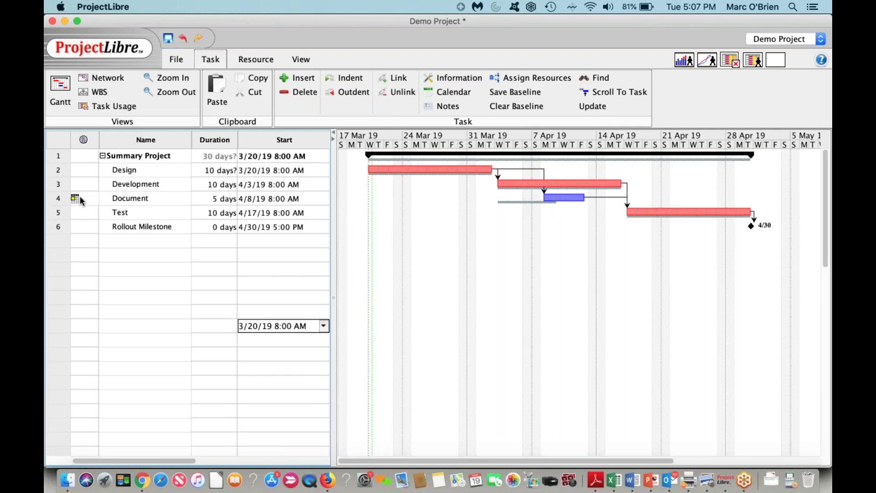
{"action": "mouse_move", "coordinate": [75, 201]}
{"action": "left_click", "coordinate": [549, 182]}
{"action": "left_click_drag", "start_coordinate": [549, 183], "coordinate": [571, 183]}
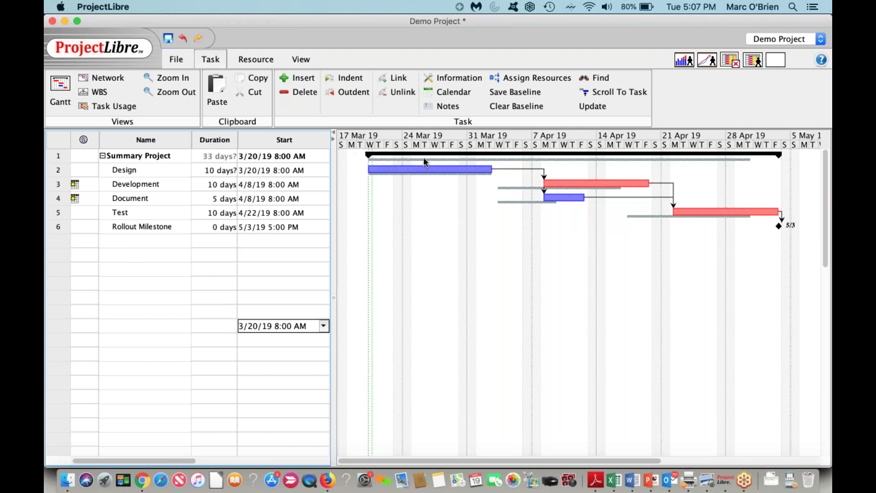
{"action": "left_click", "coordinate": [184, 36]}
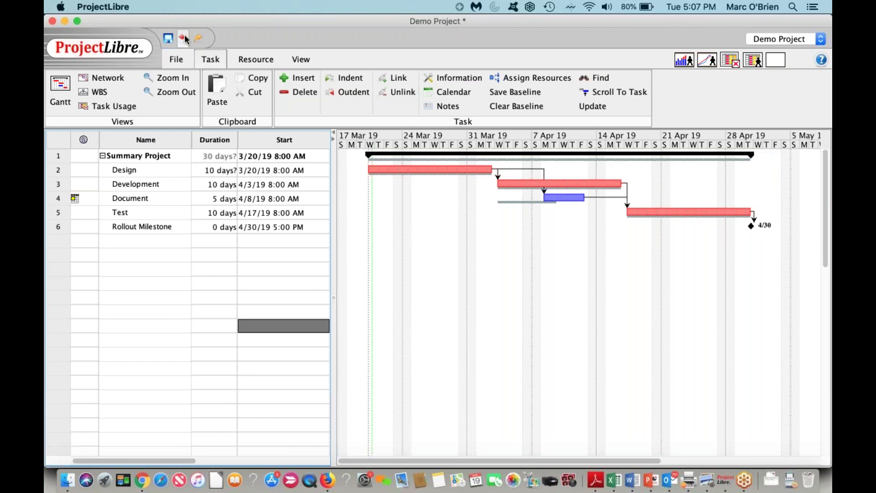
{"action": "left_click", "coordinate": [185, 36]}
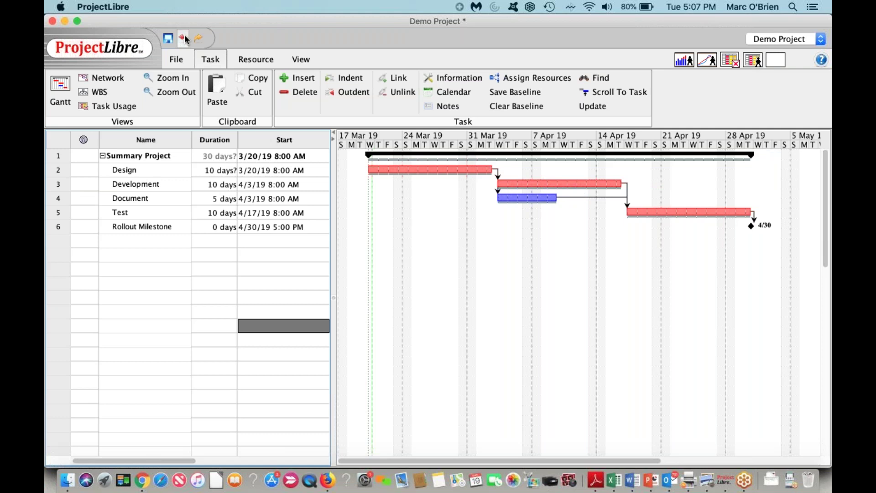
{"action": "key", "text": "super+Tab"}
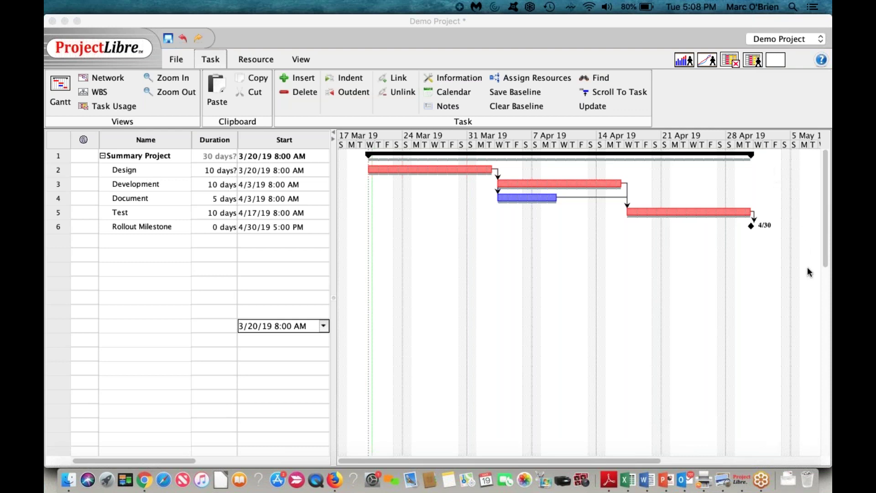
{"action": "left_click", "coordinate": [101, 76]}
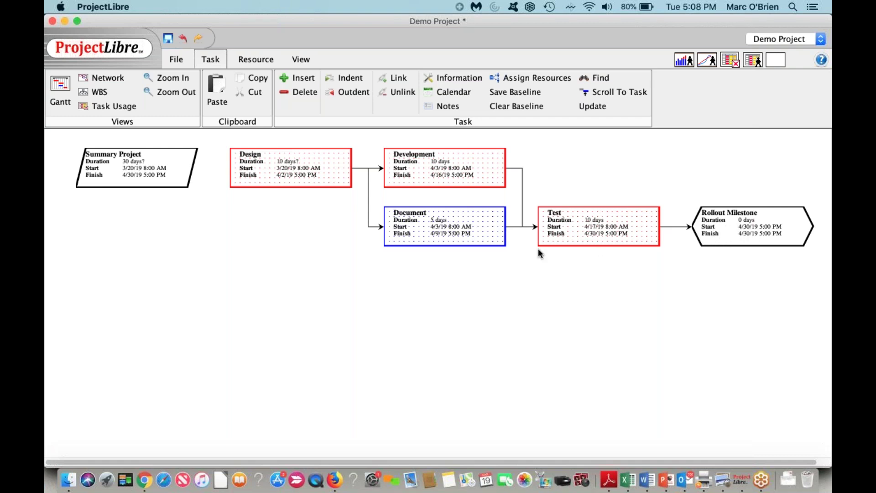
{"action": "left_click", "coordinate": [67, 88]}
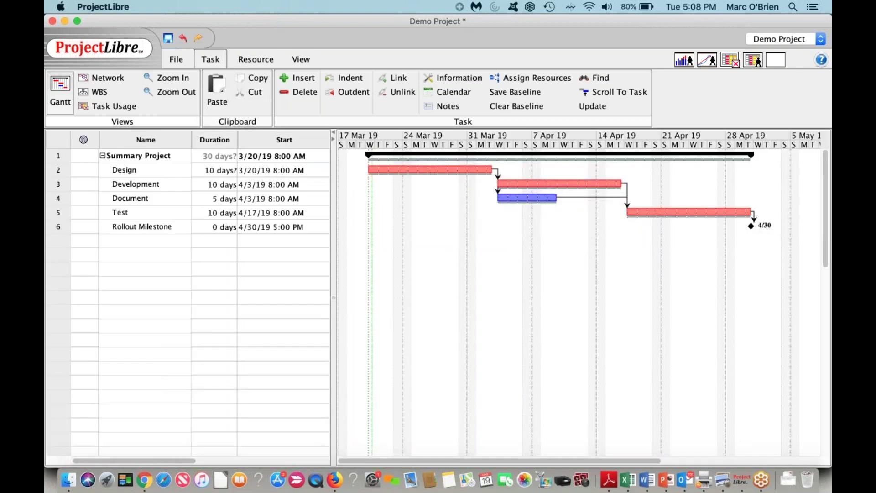